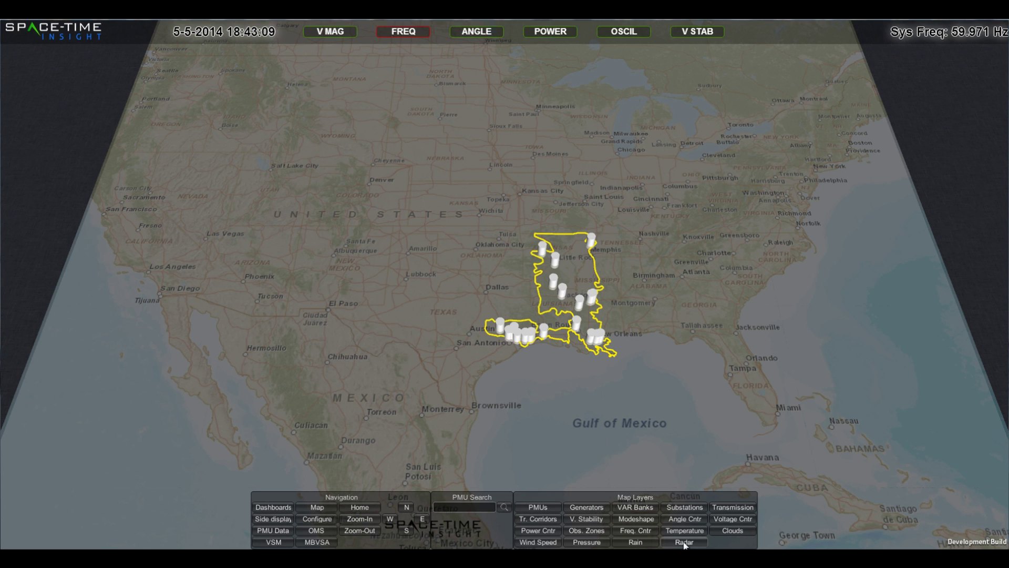
pyautogui.click(684, 542)
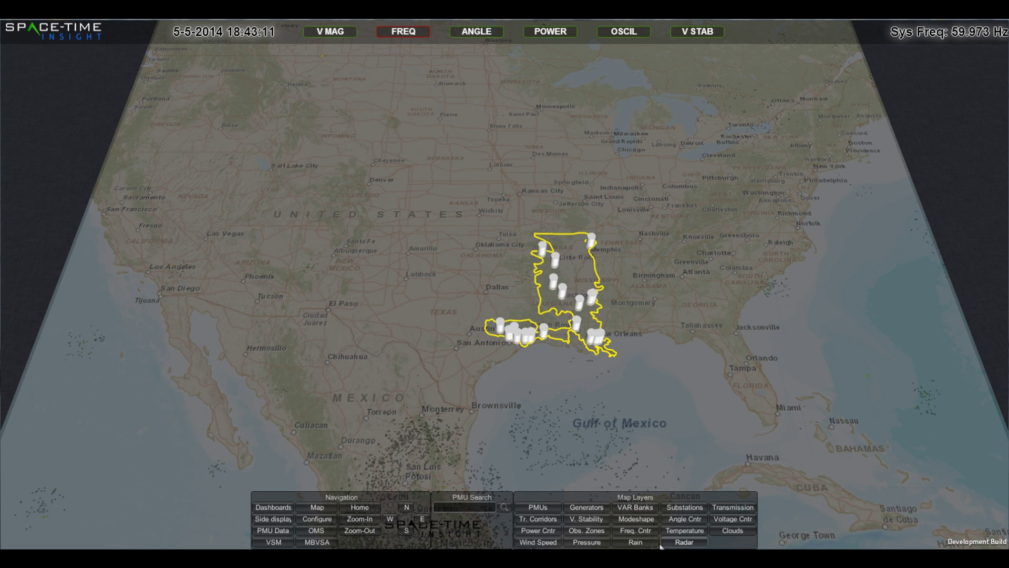
pyautogui.click(634, 543)
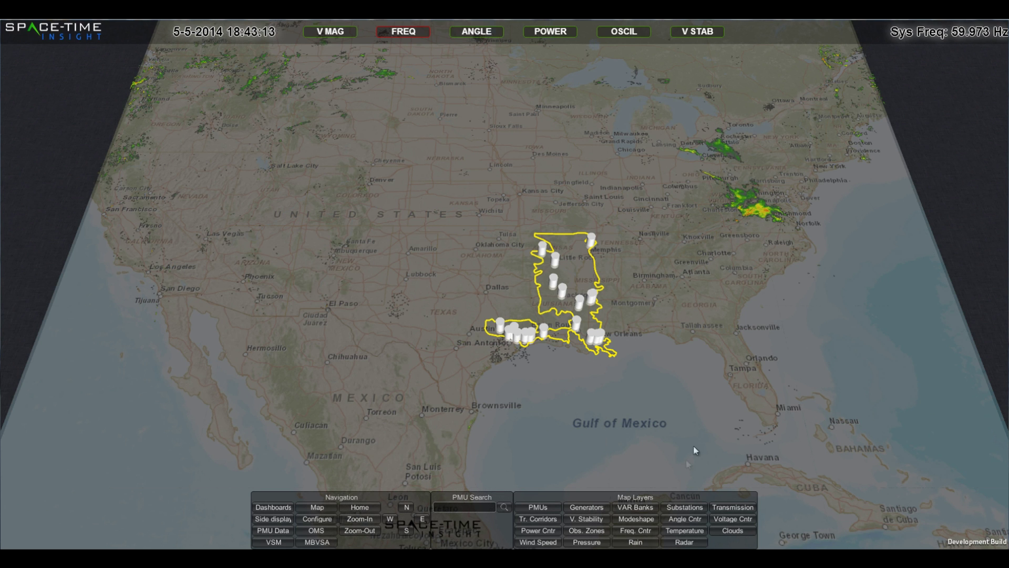
pyautogui.click(539, 543)
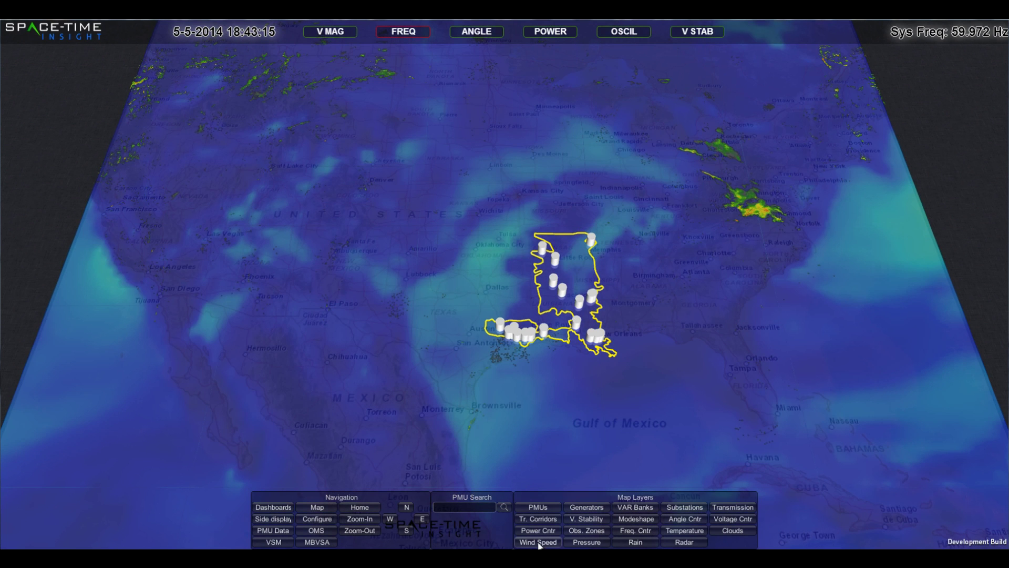
pyautogui.click(625, 545)
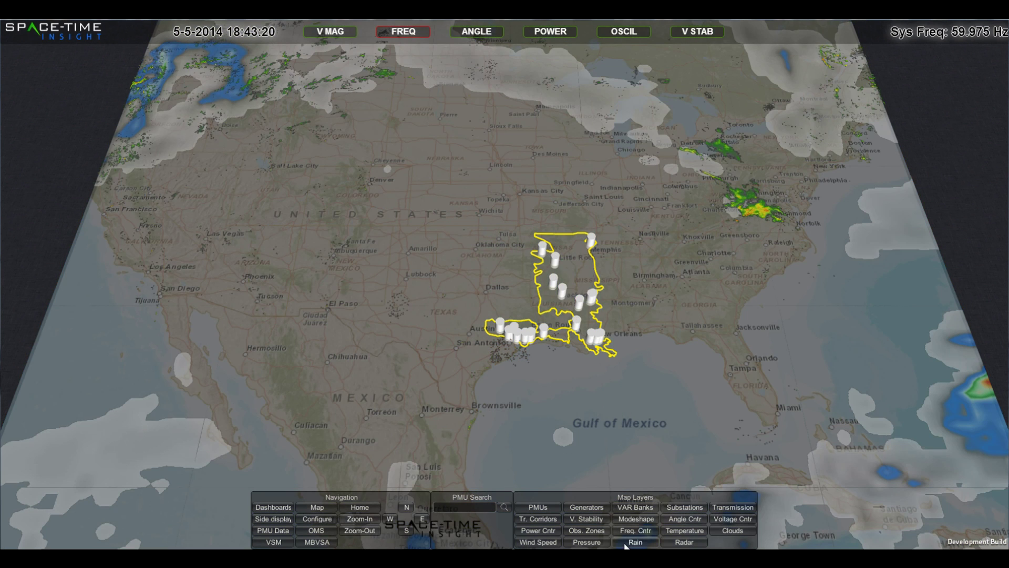
pyautogui.click(686, 532)
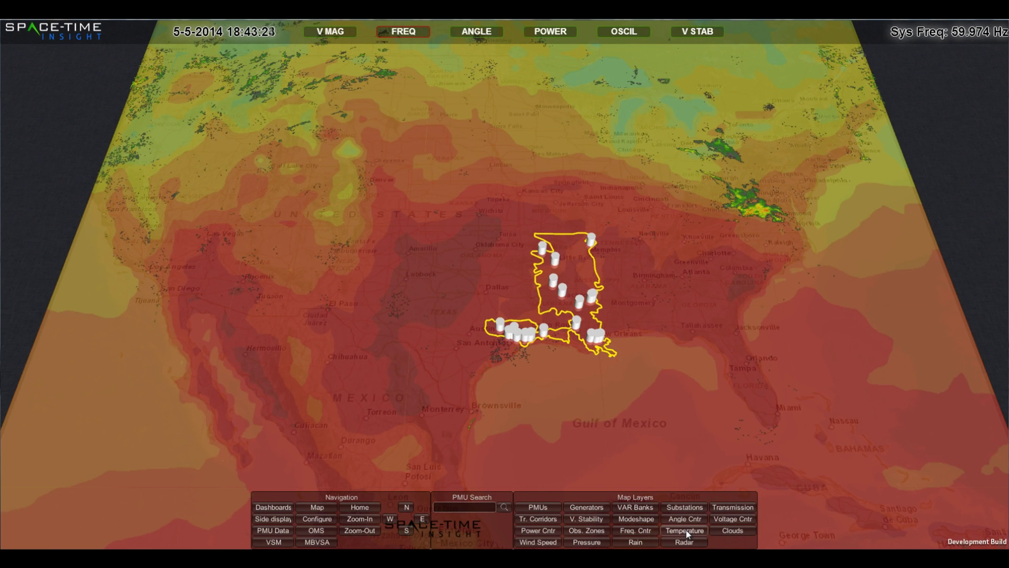
pyautogui.click(689, 532)
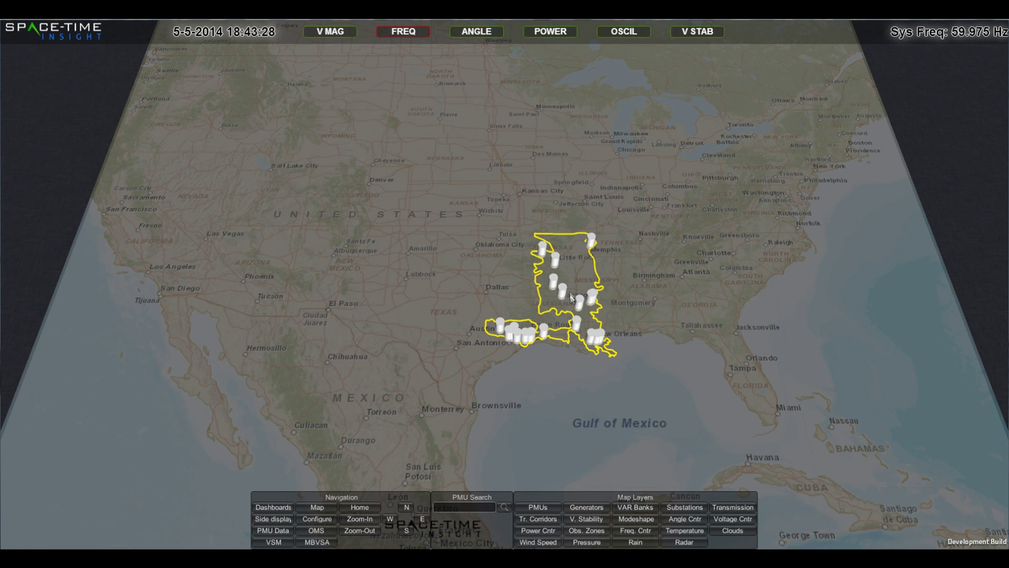
# Zoom in twice from the Mississippi PMU menu onto the outlined territory's PMUs
pyautogui.click(581, 298)
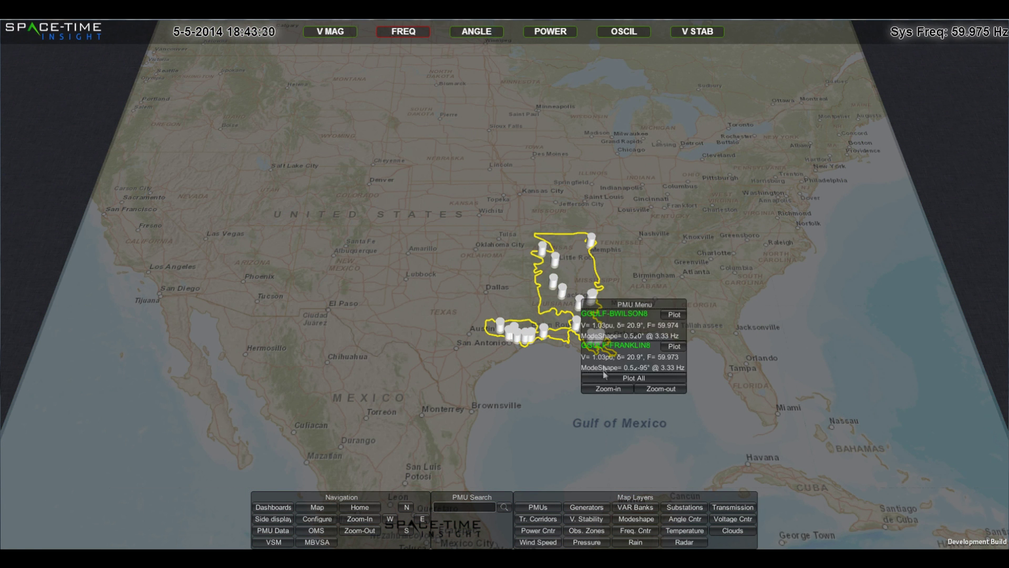
pyautogui.click(605, 392)
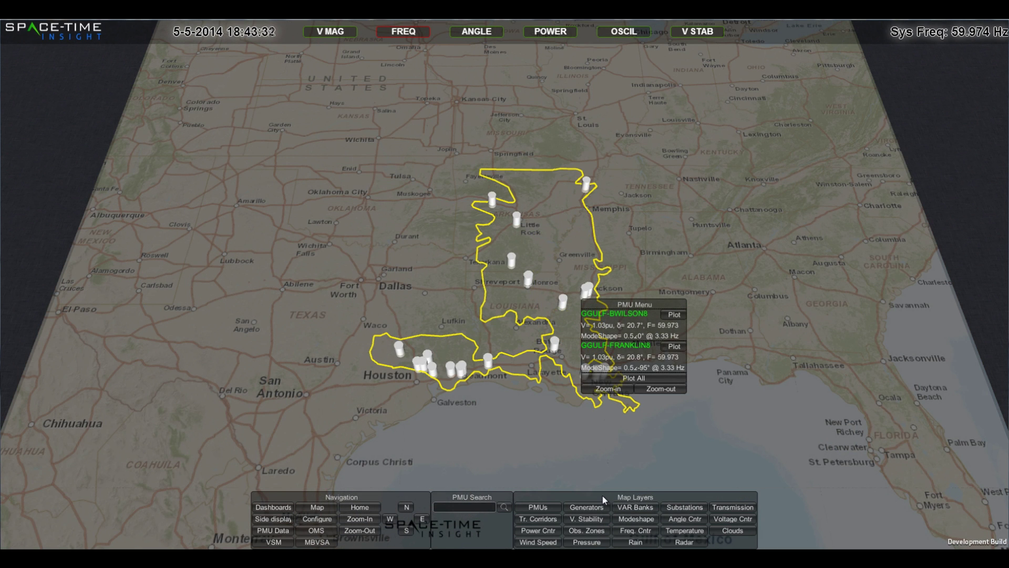
pyautogui.click(563, 302)
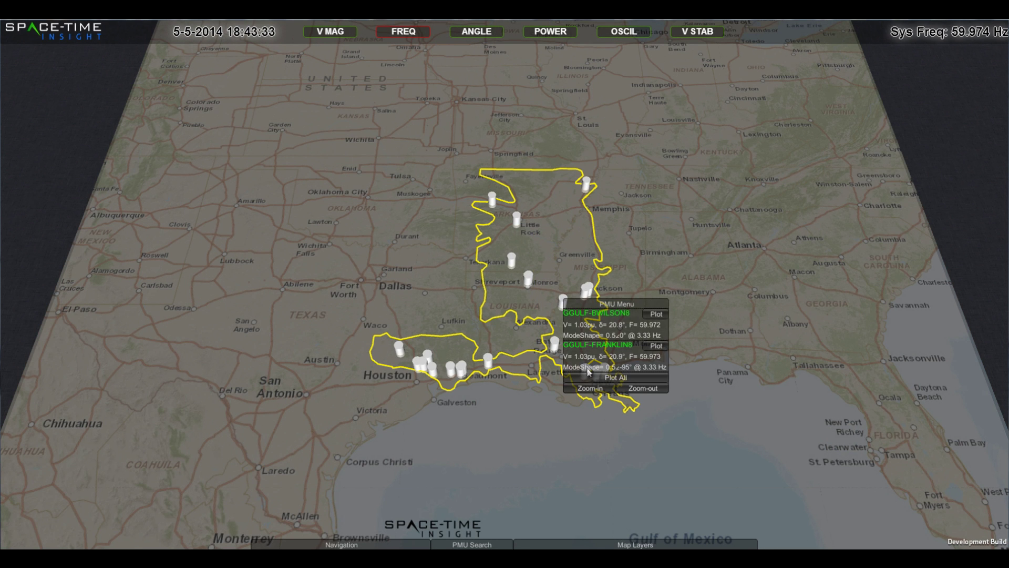
pyautogui.click(590, 391)
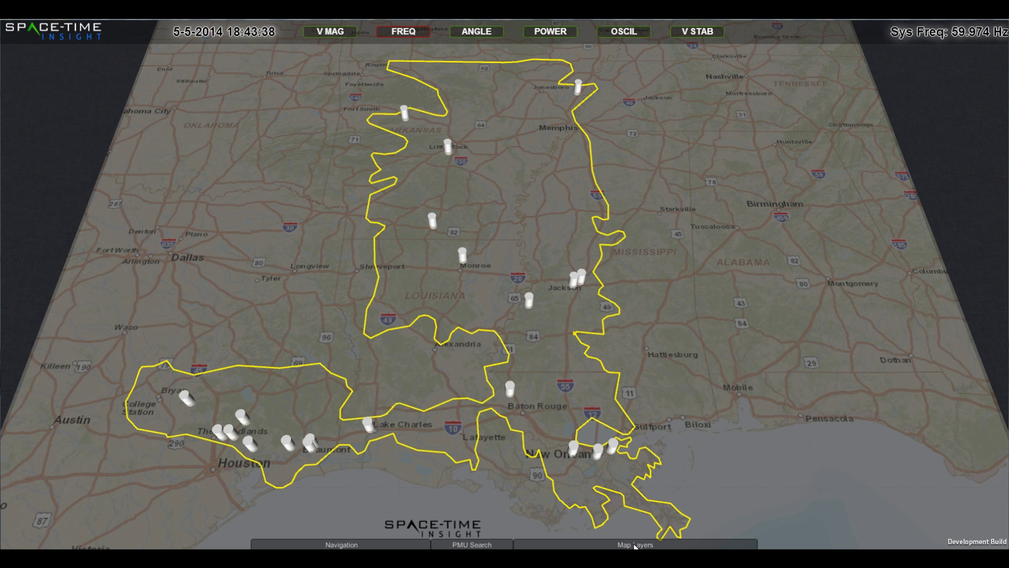
# Show the Generators layer and check the Toledo Bend generator's output
pyautogui.click(636, 546)
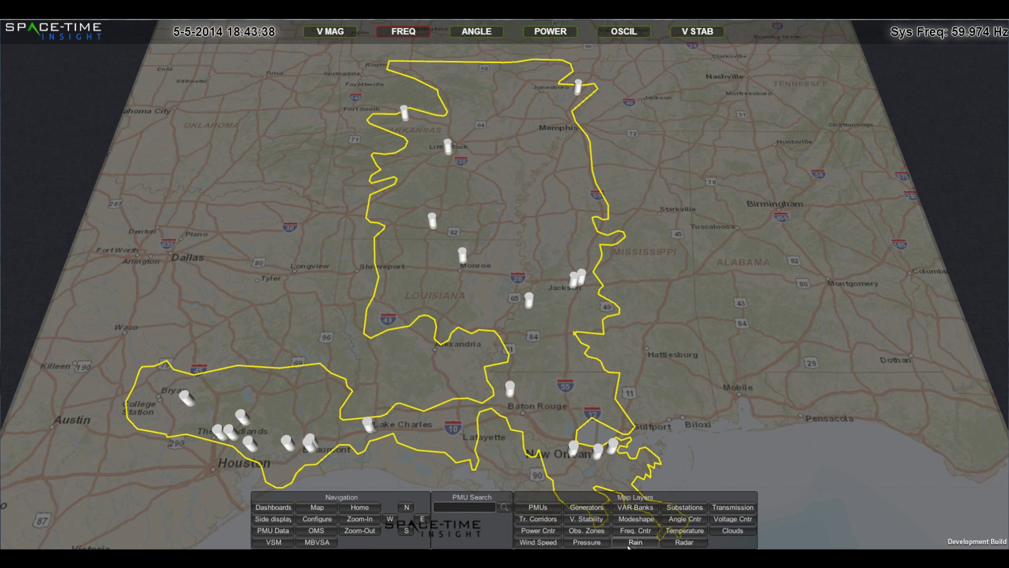
pyautogui.click(585, 507)
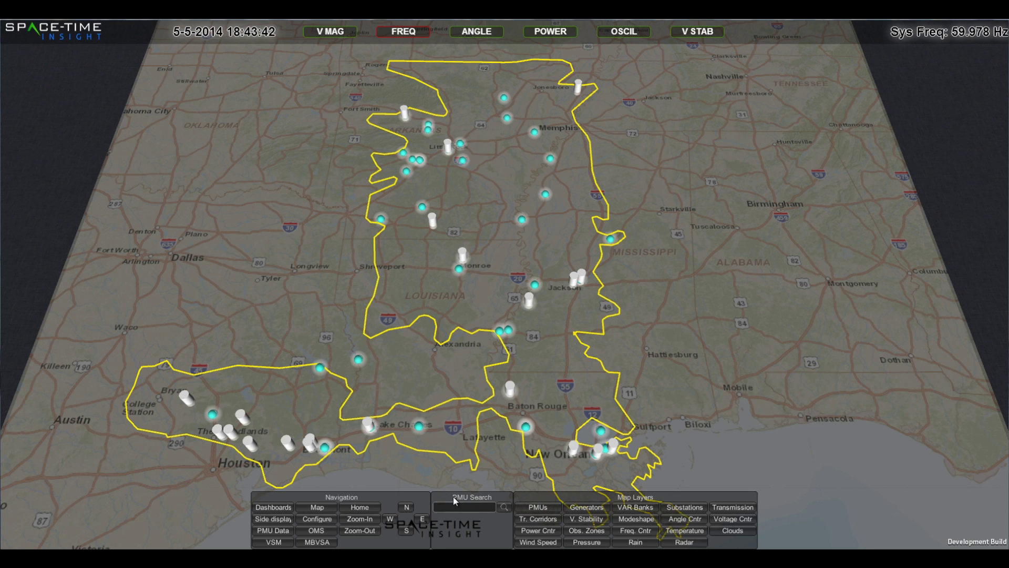
pyautogui.click(356, 359)
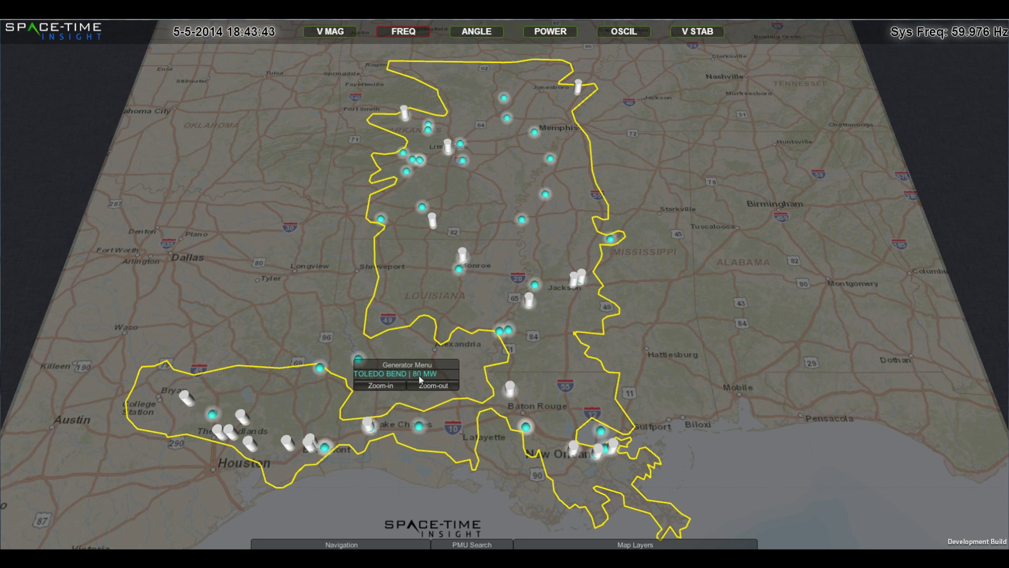
# Show the VAR Banks layer and check the Bogalusa capacitor bank's rating
pyautogui.click(437, 437)
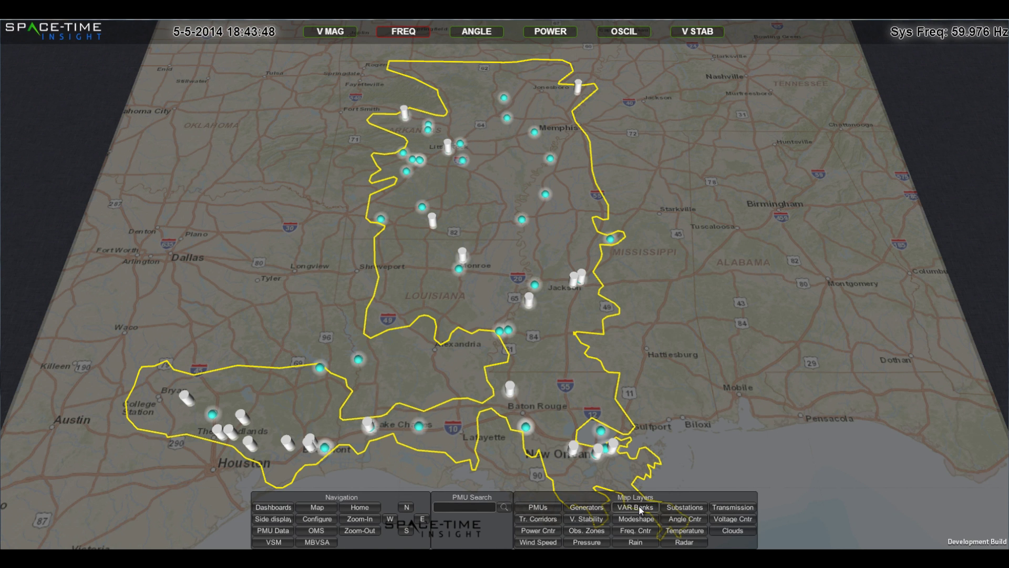
pyautogui.click(638, 505)
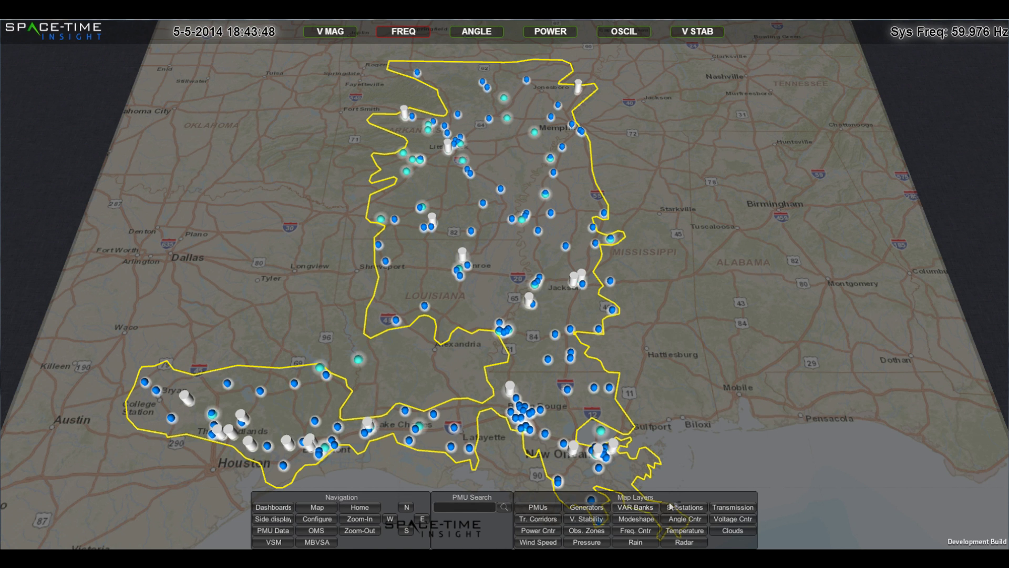
pyautogui.click(611, 389)
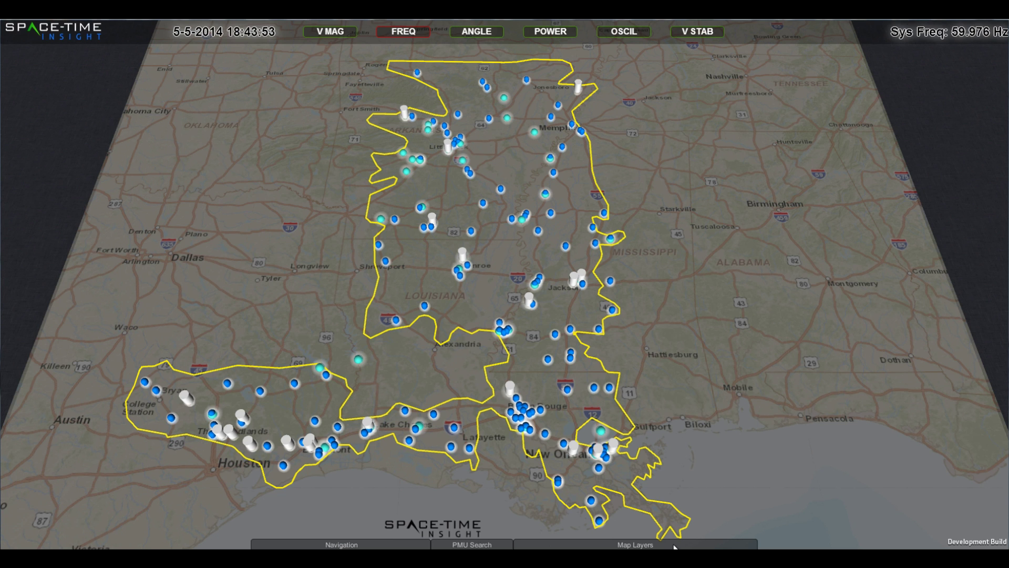
# Show transmission lines briefly, then hide the Radar, Transmission, VAR Banks and Generators layers
pyautogui.moveTo(676, 547)
pyautogui.click(751, 508)
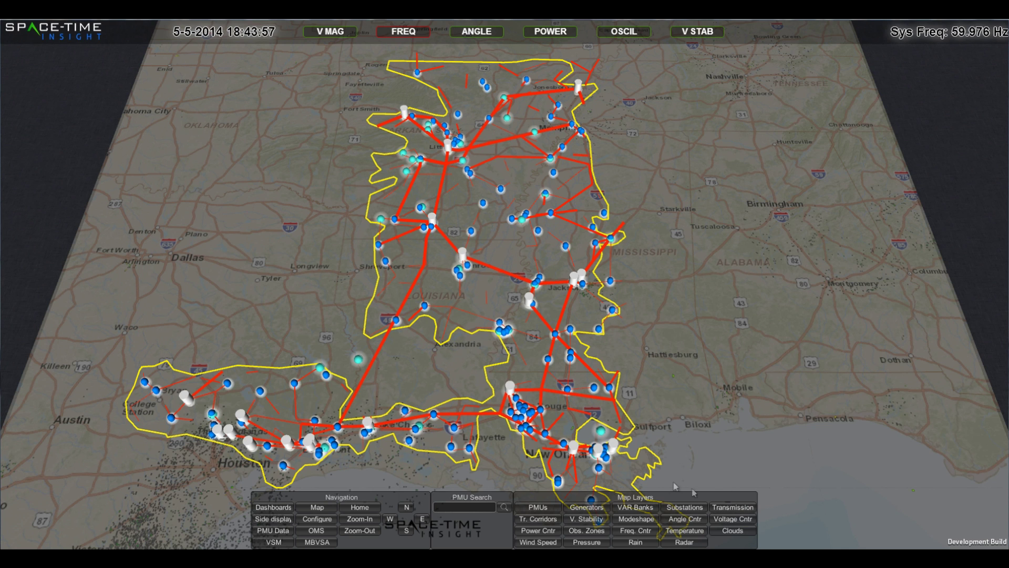
pyautogui.click(684, 542)
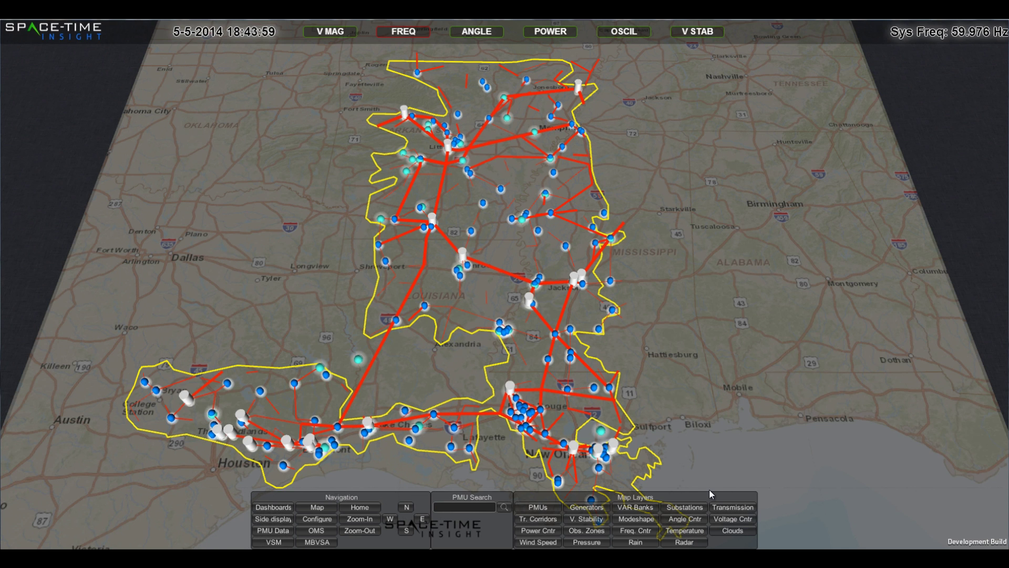
pyautogui.click(710, 496)
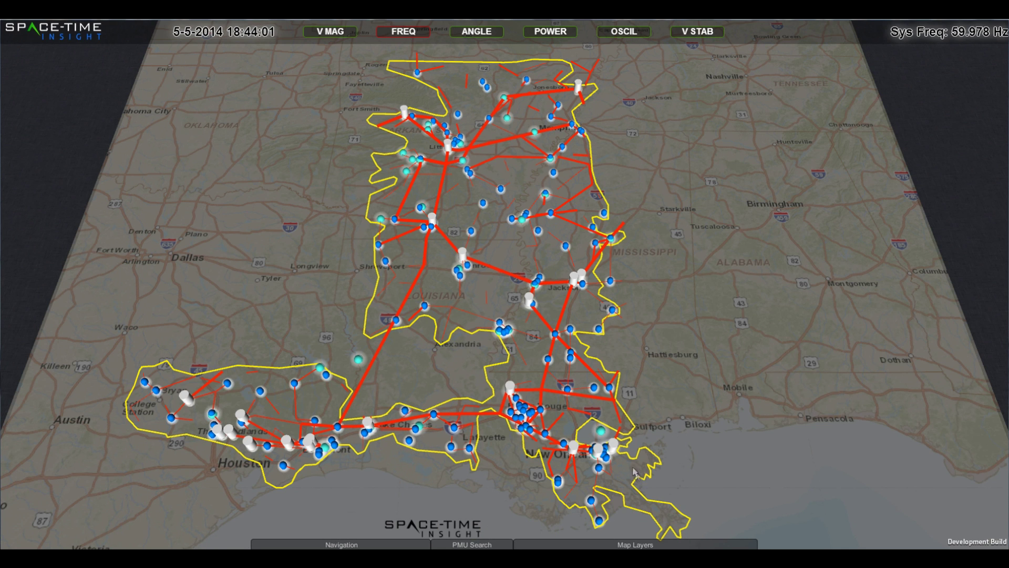
pyautogui.click(713, 545)
pyautogui.click(736, 508)
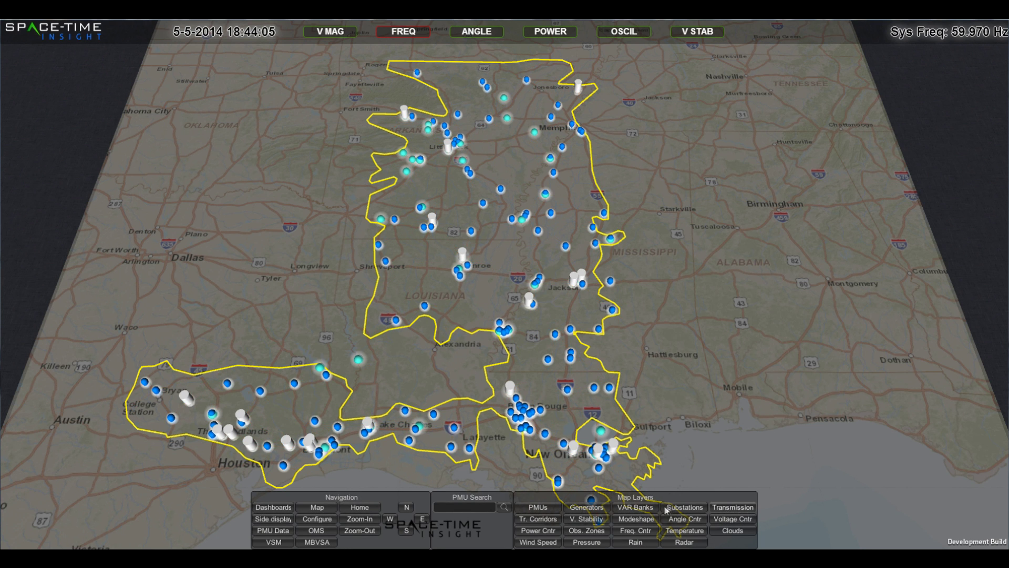
pyautogui.click(635, 507)
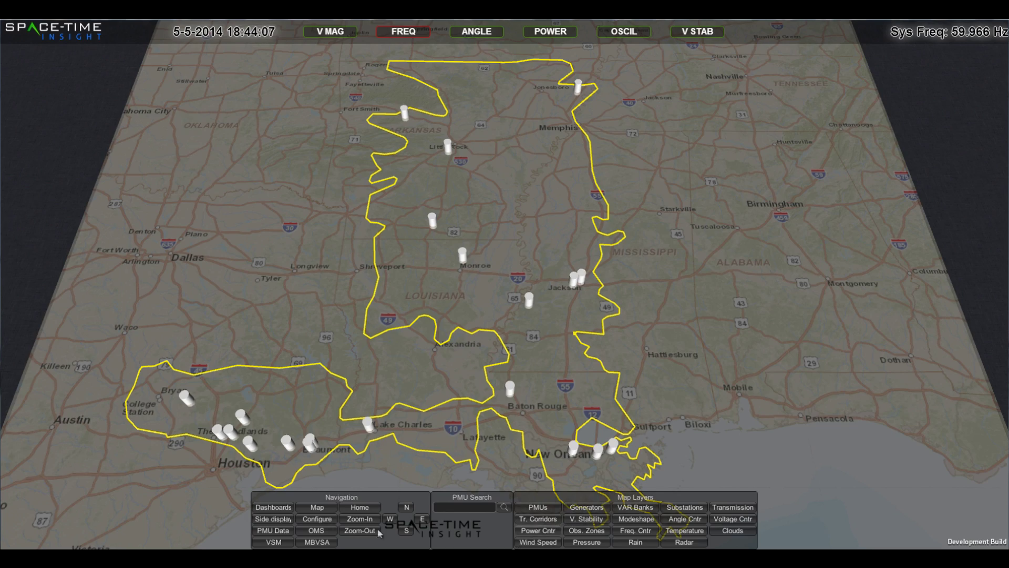
# Open the six-chart PMU dashboard and zoom the maximized Voltage Magnitude chart onto the voltage jump
pyautogui.click(274, 506)
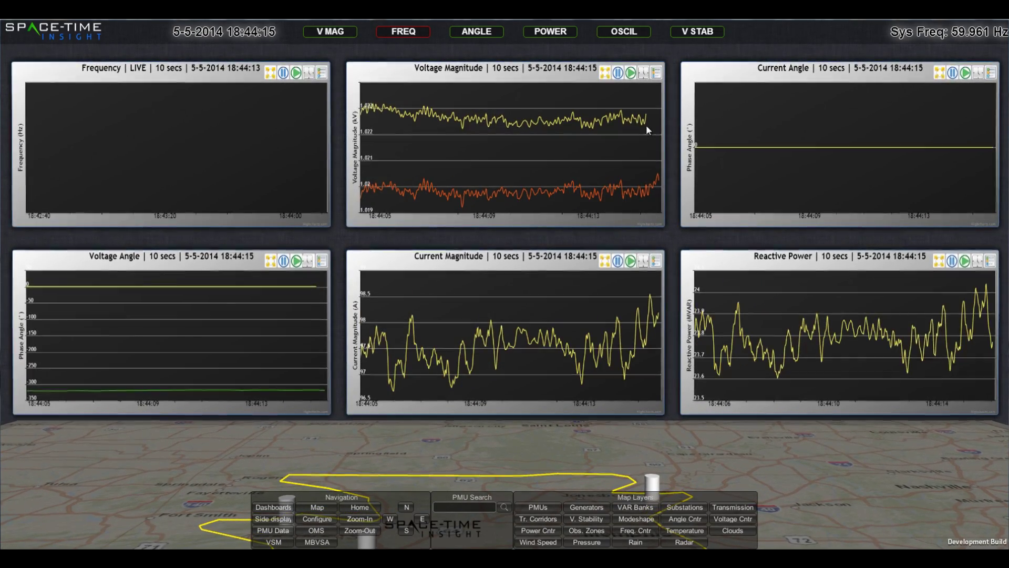
pyautogui.moveTo(588, 117)
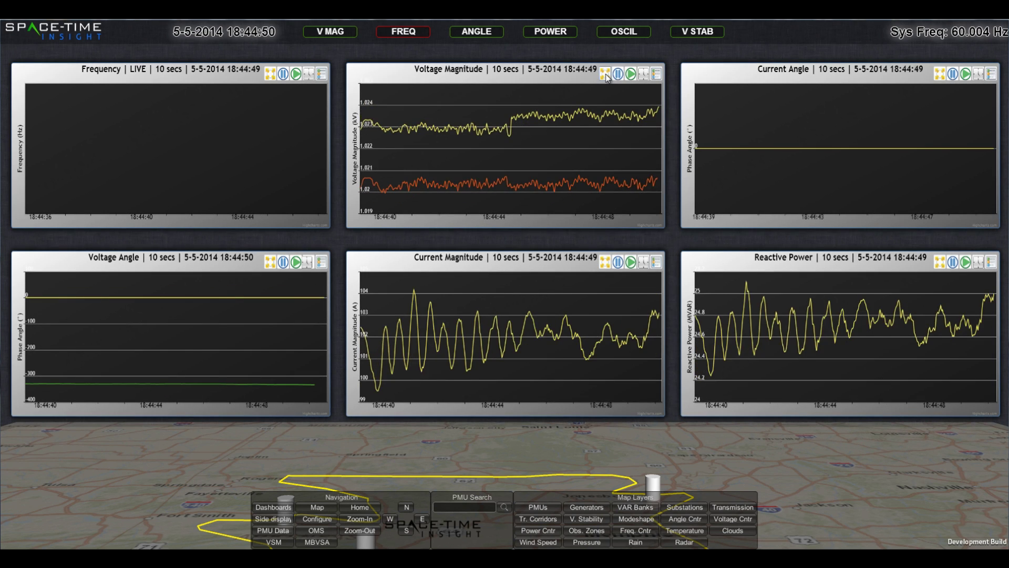
pyautogui.click(606, 74)
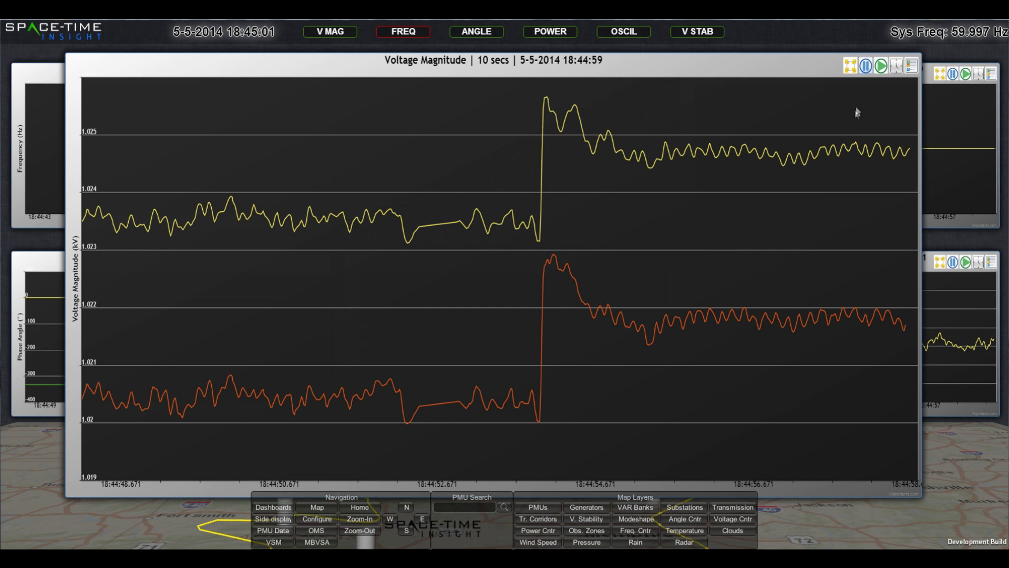
pyautogui.moveTo(528, 94); pyautogui.dragTo(850, 226)
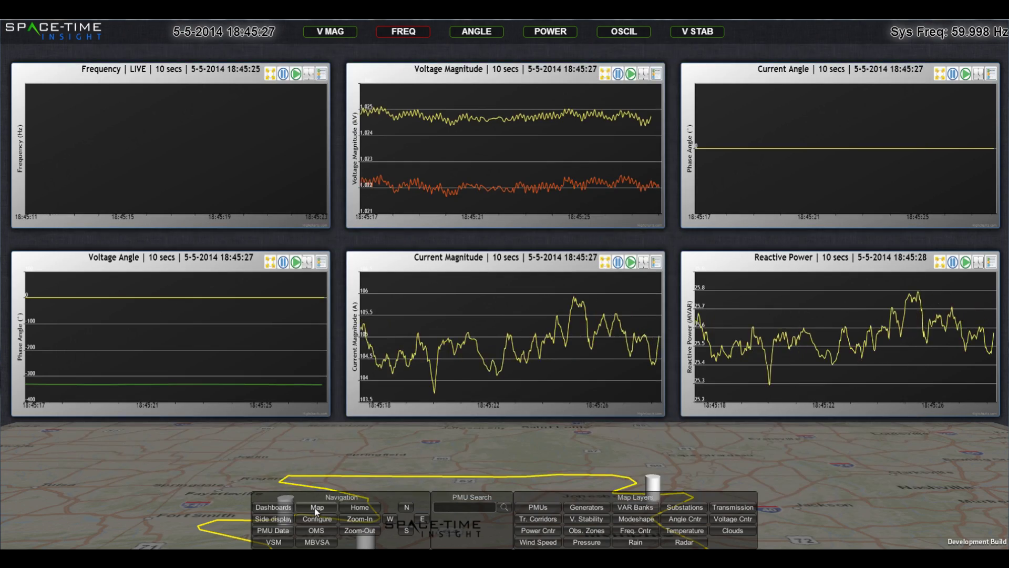
# Return to the map and show the Tr. Corridors and Voltage Cntr layers
pyautogui.click(317, 507)
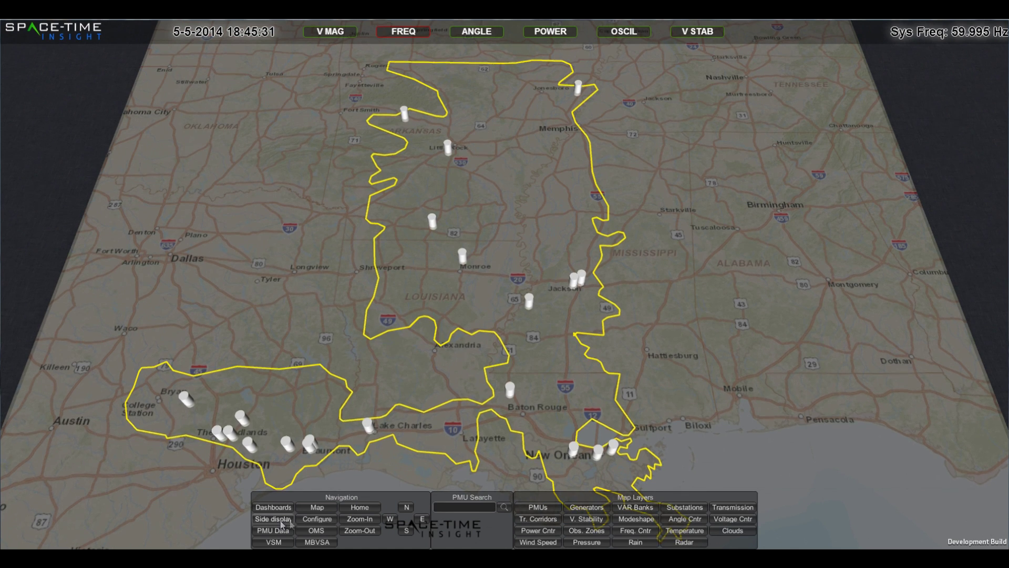
pyautogui.click(547, 522)
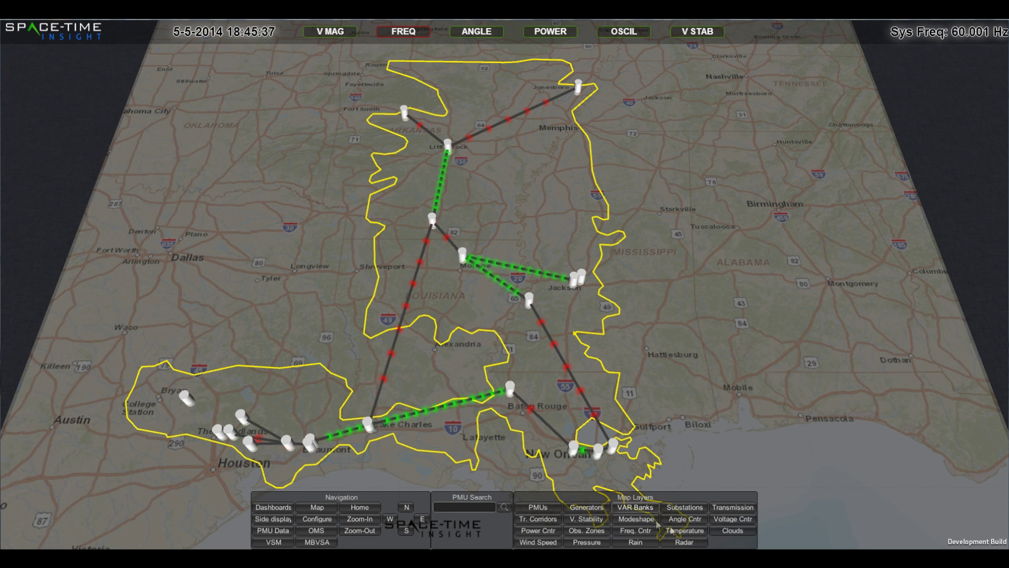
pyautogui.click(749, 520)
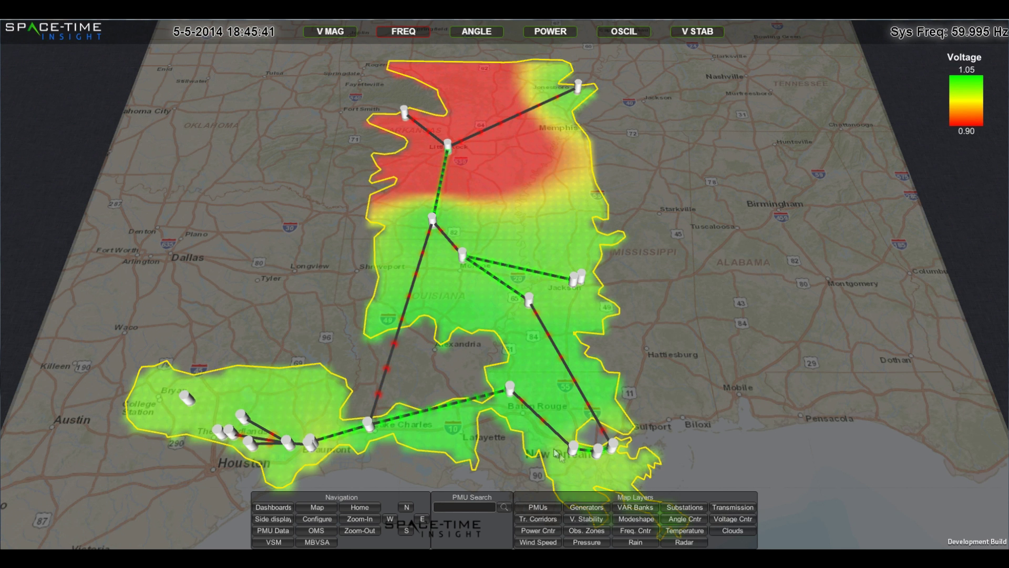
# Zoom in toward the Little Rock PMU, then zoom back out and pan south
pyautogui.click(449, 146)
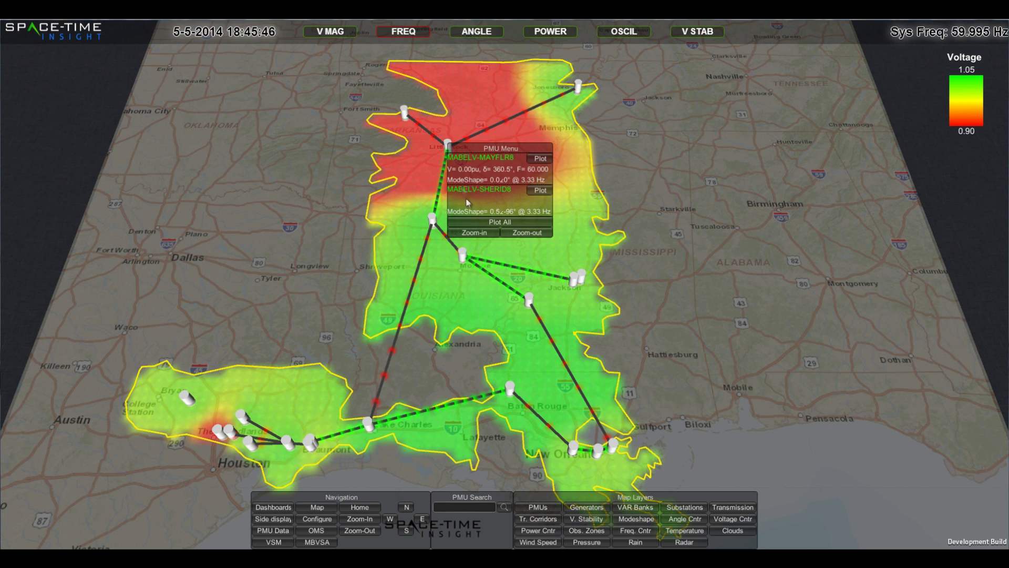
pyautogui.click(470, 233)
pyautogui.click(470, 234)
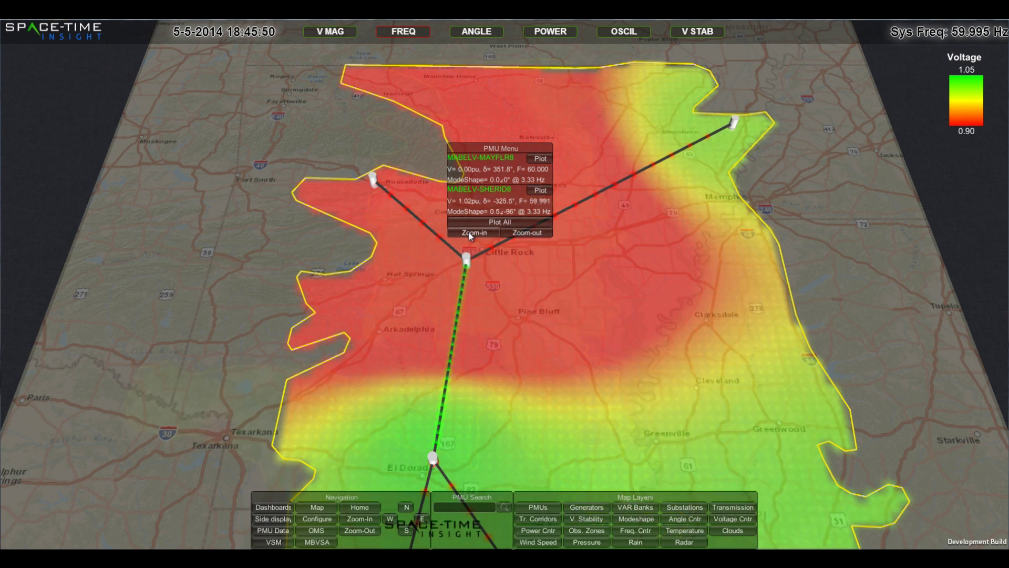
pyautogui.click(636, 420)
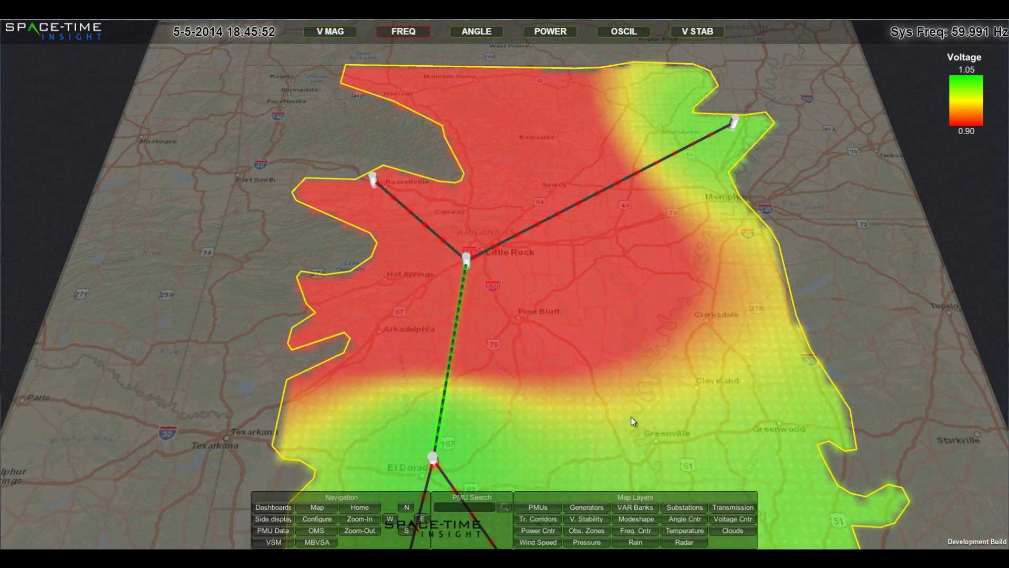
pyautogui.click(468, 259)
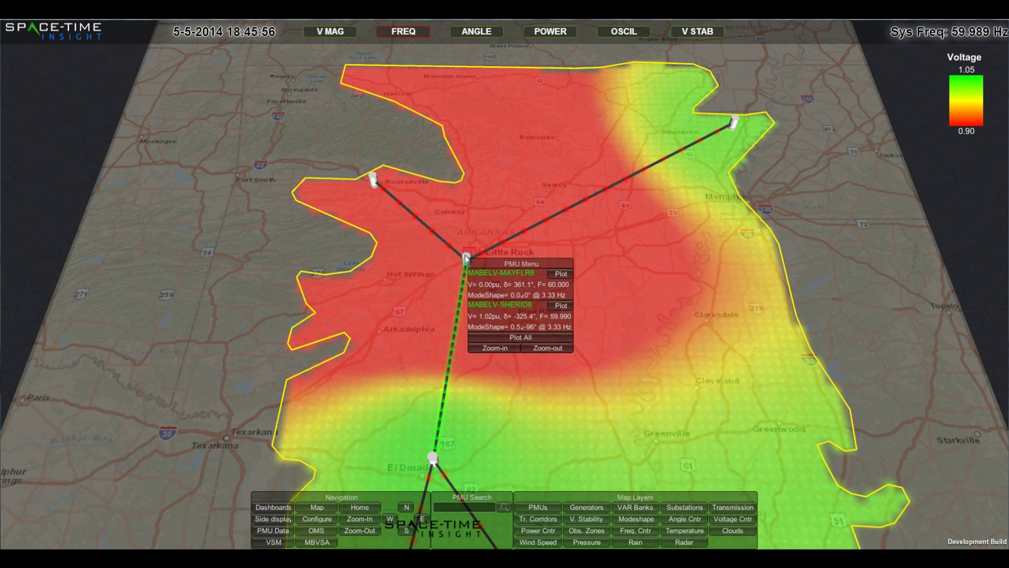
pyautogui.click(548, 349)
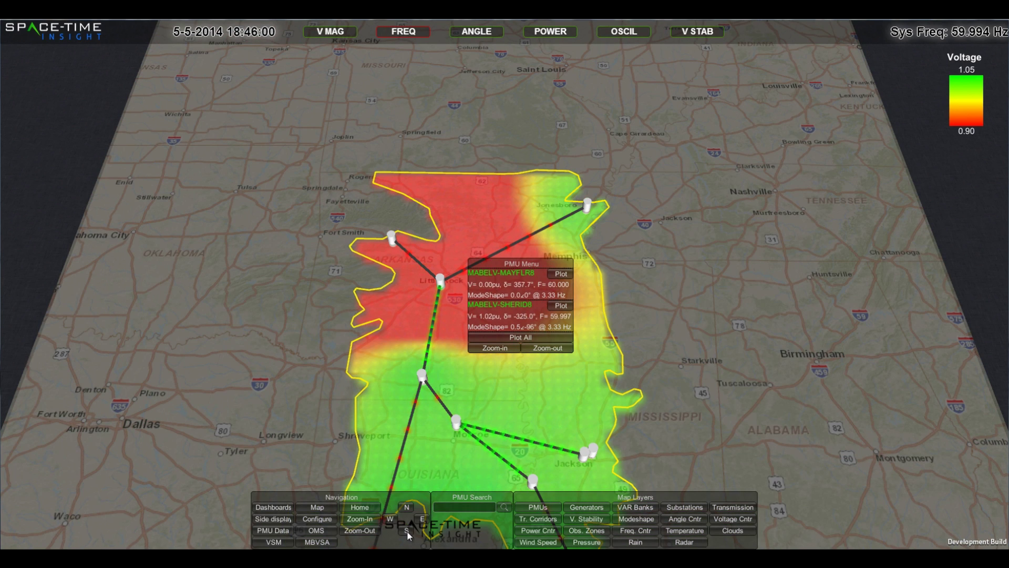
pyautogui.click(407, 531)
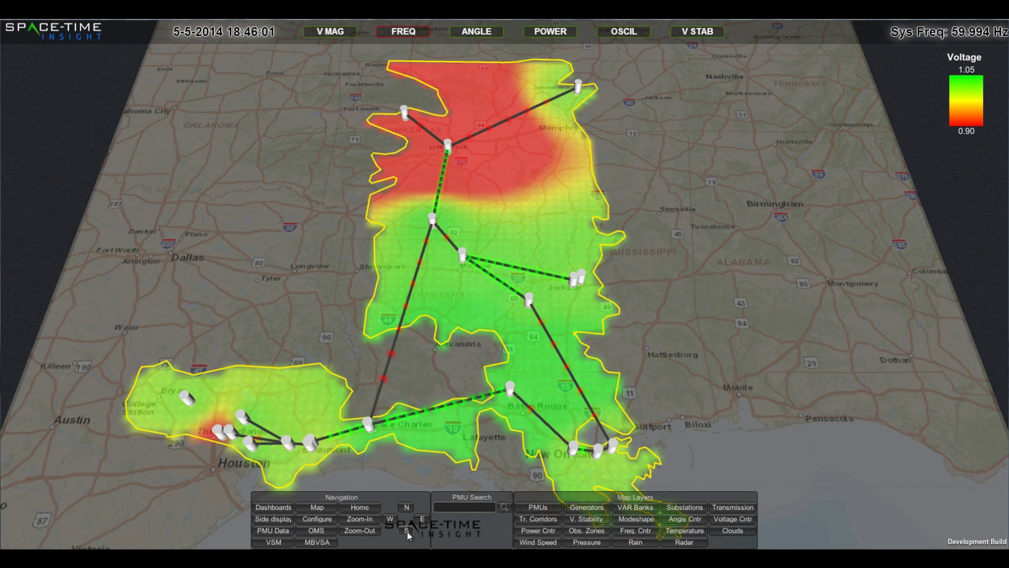
# Hide Voltage Cntr and Tr. Corridors, try V. Stability and Transmission, then enable Modeshape
pyautogui.click(730, 517)
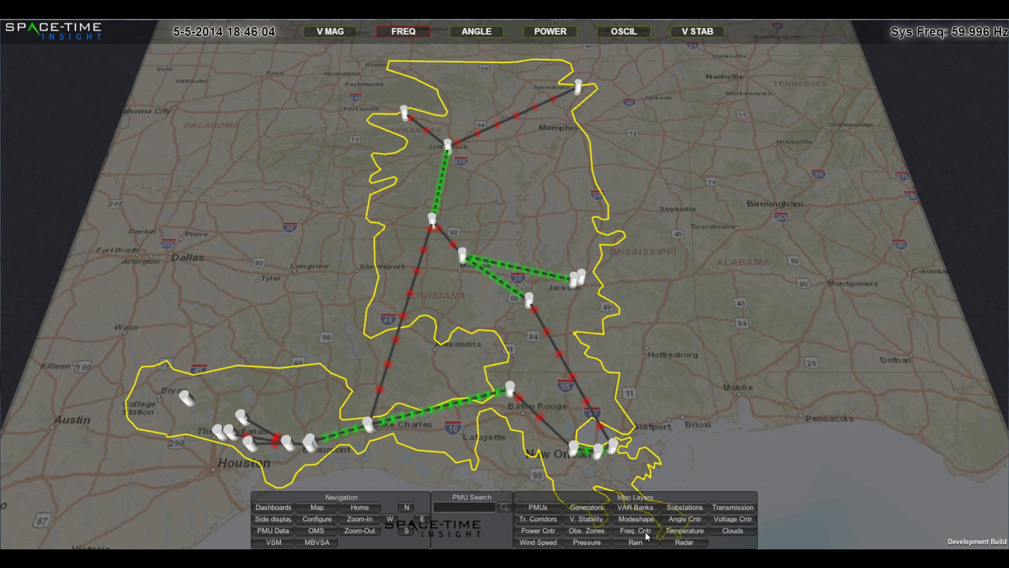
pyautogui.click(582, 520)
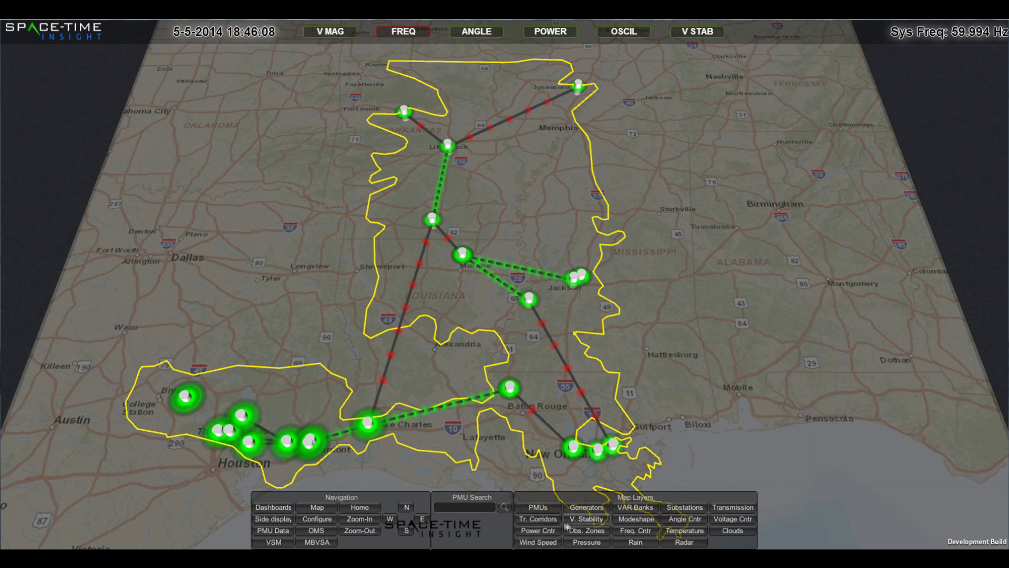
pyautogui.click(538, 518)
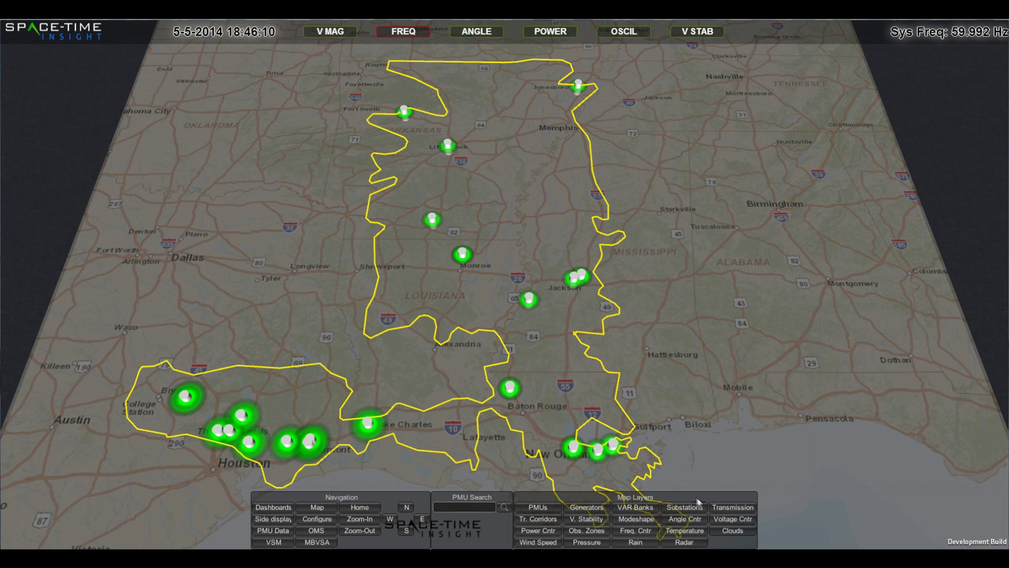
pyautogui.click(740, 506)
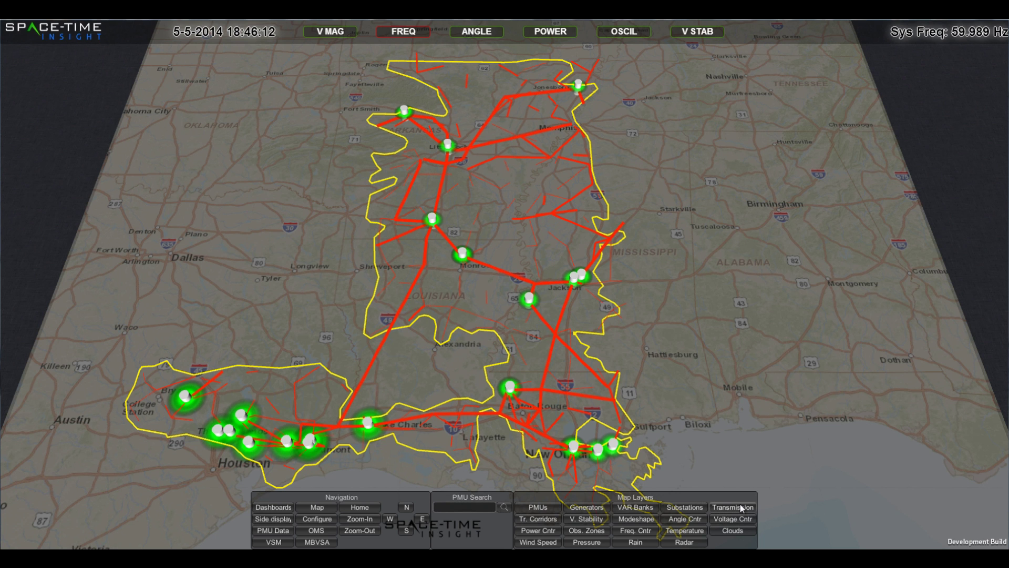
pyautogui.click(740, 504)
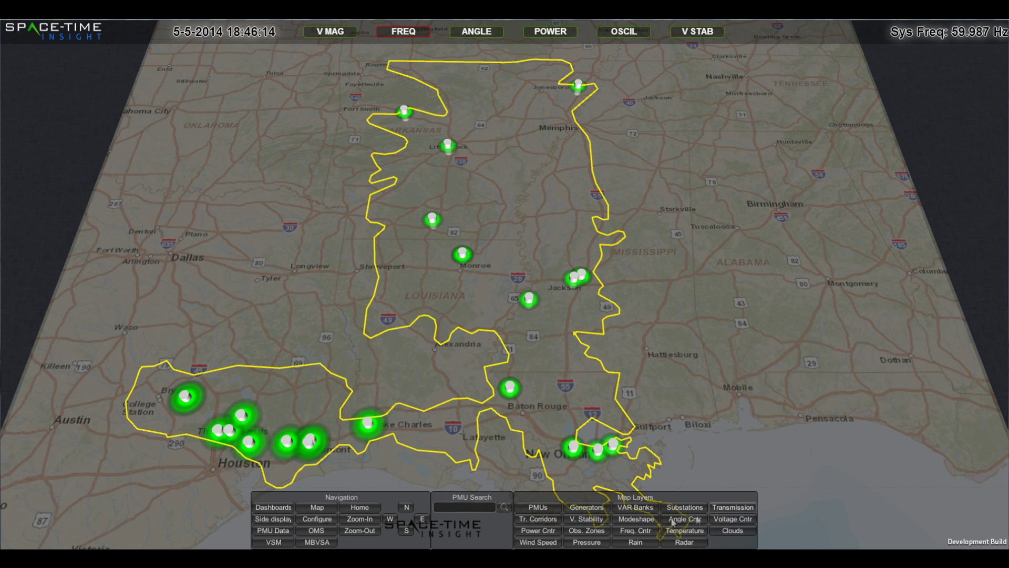
pyautogui.click(584, 521)
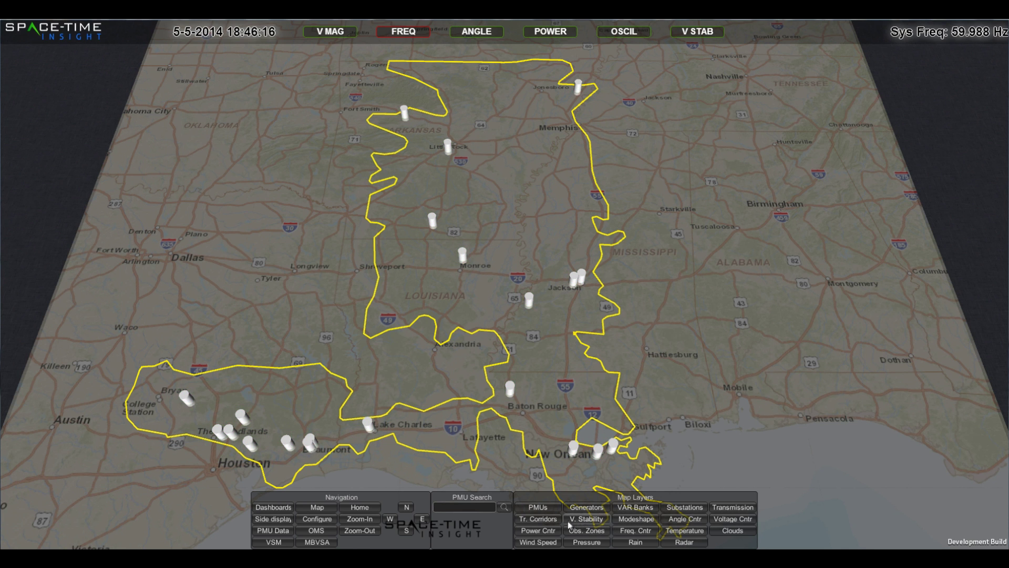
pyautogui.click(635, 520)
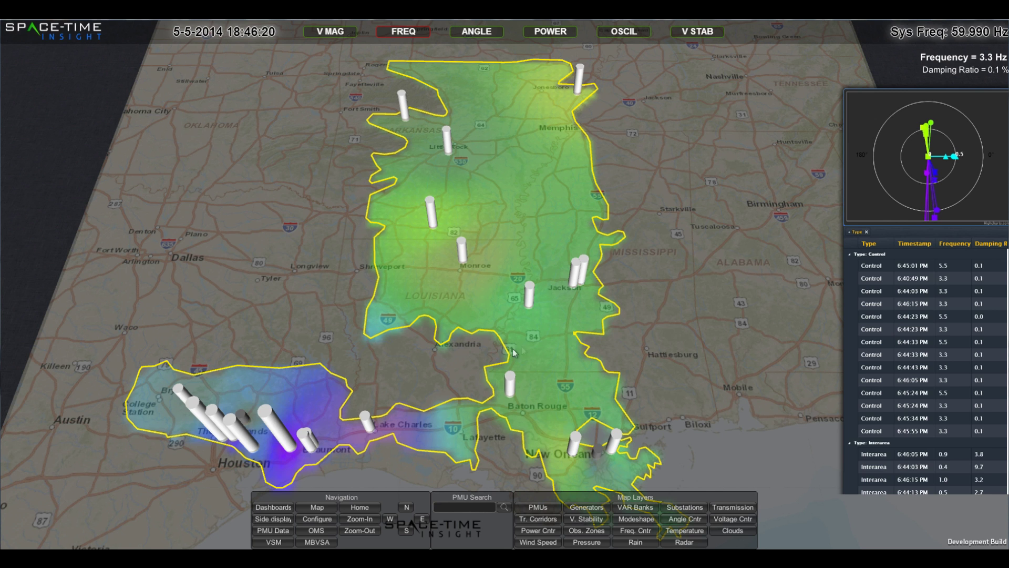
# Zoom in on the Houston CHINA PMUs, then further on the Lake Charles PMU
pyautogui.click(284, 444)
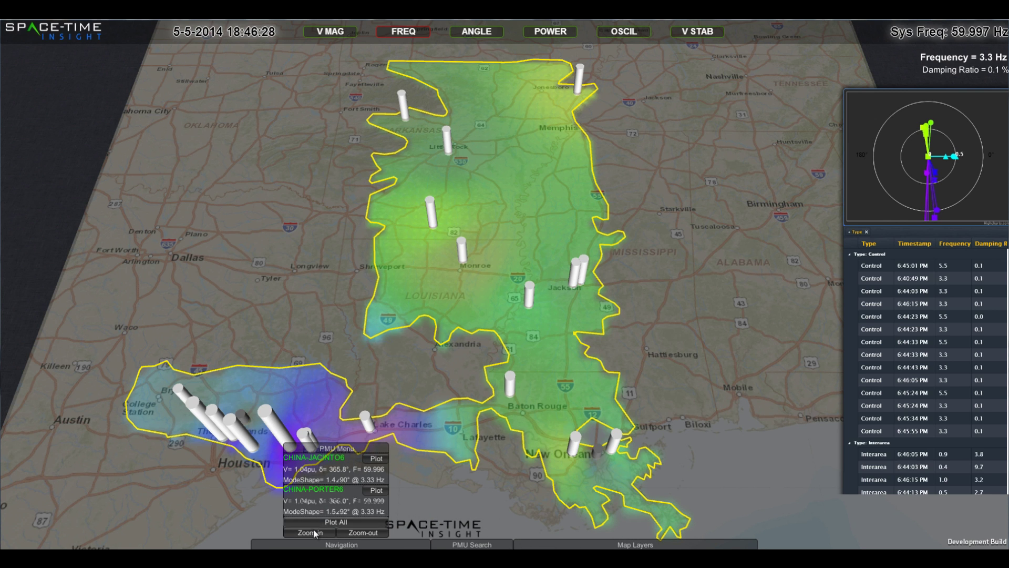
pyautogui.click(311, 532)
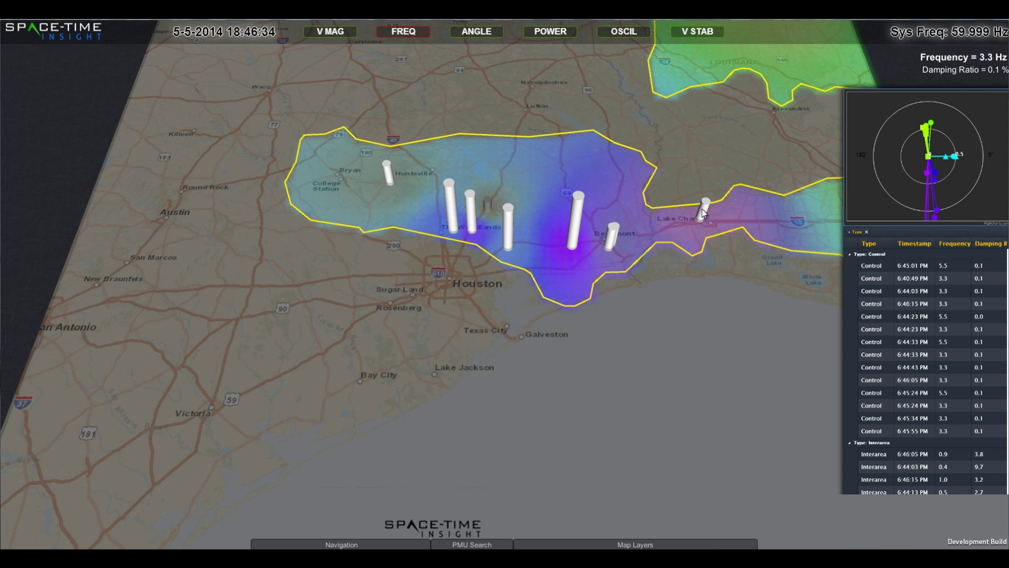
pyautogui.click(696, 225)
pyautogui.click(720, 301)
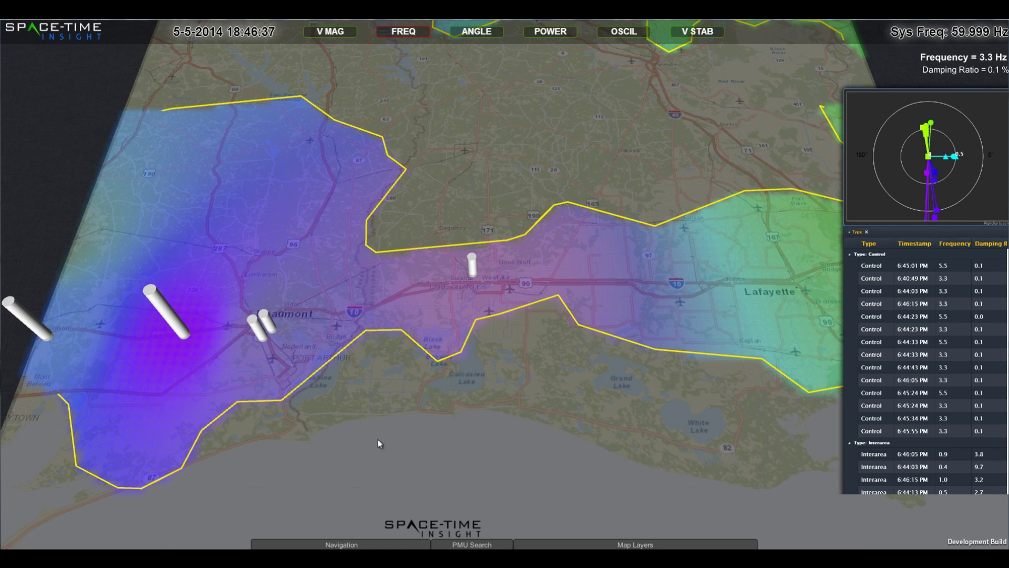
# Show the Generators and Transmission layers on the mode-shape map
pyautogui.moveTo(418, 548)
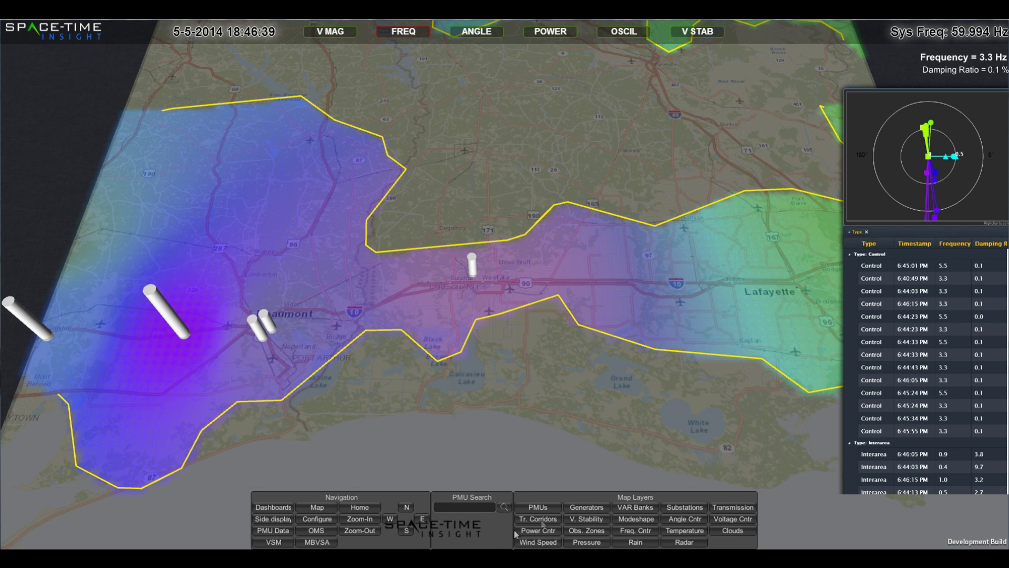
pyautogui.click(582, 504)
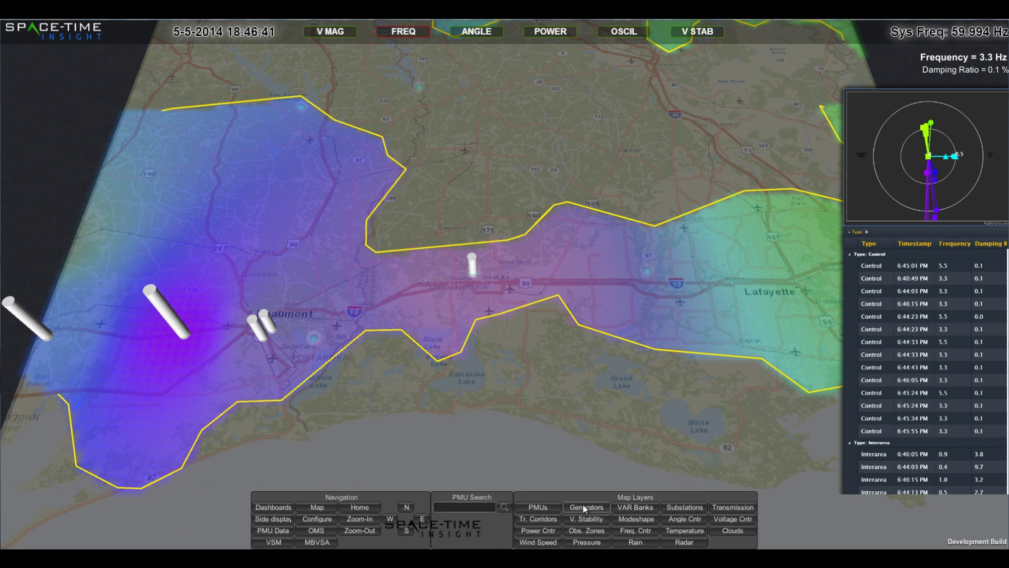
pyautogui.click(732, 508)
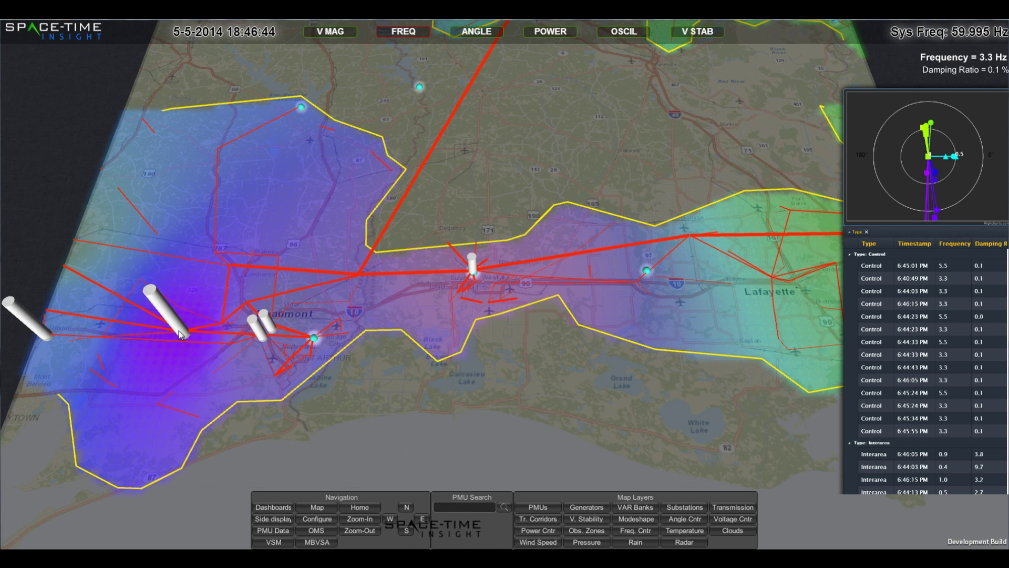
# View the SABINE generator's output, then zoom out and pan north
pyautogui.click(314, 338)
pyautogui.click(314, 339)
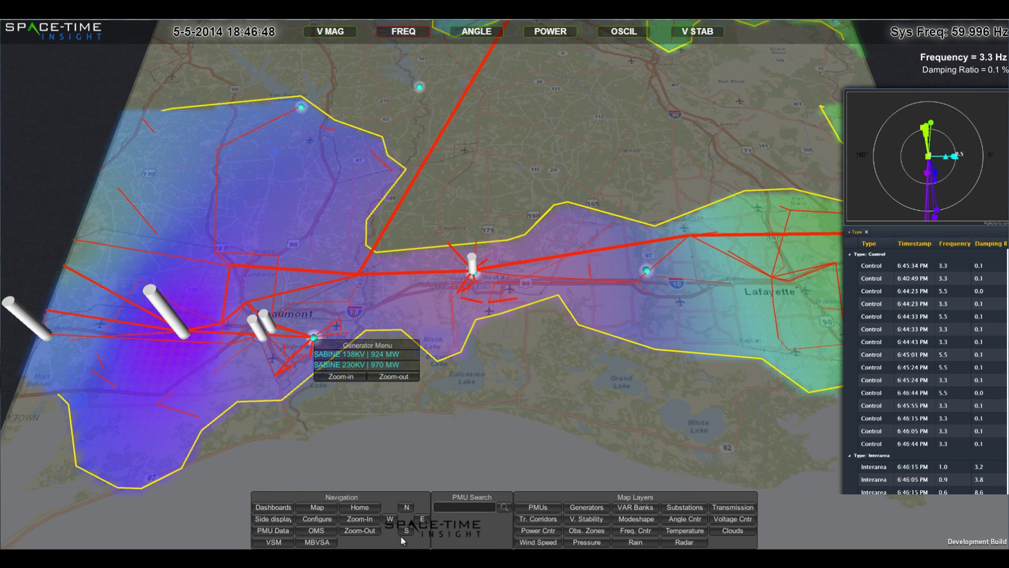
pyautogui.click(371, 532)
pyautogui.click(371, 532)
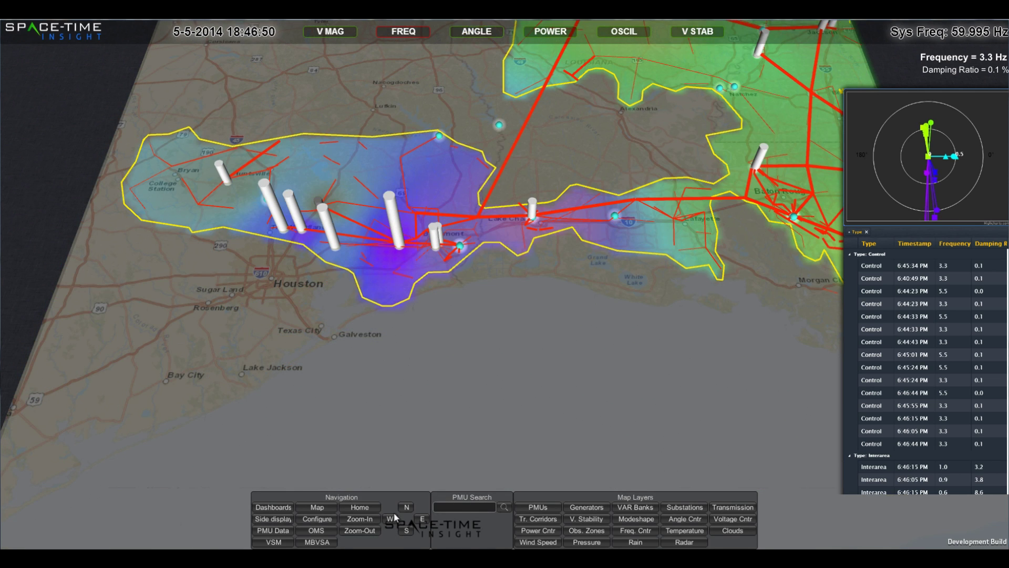
pyautogui.click(408, 507)
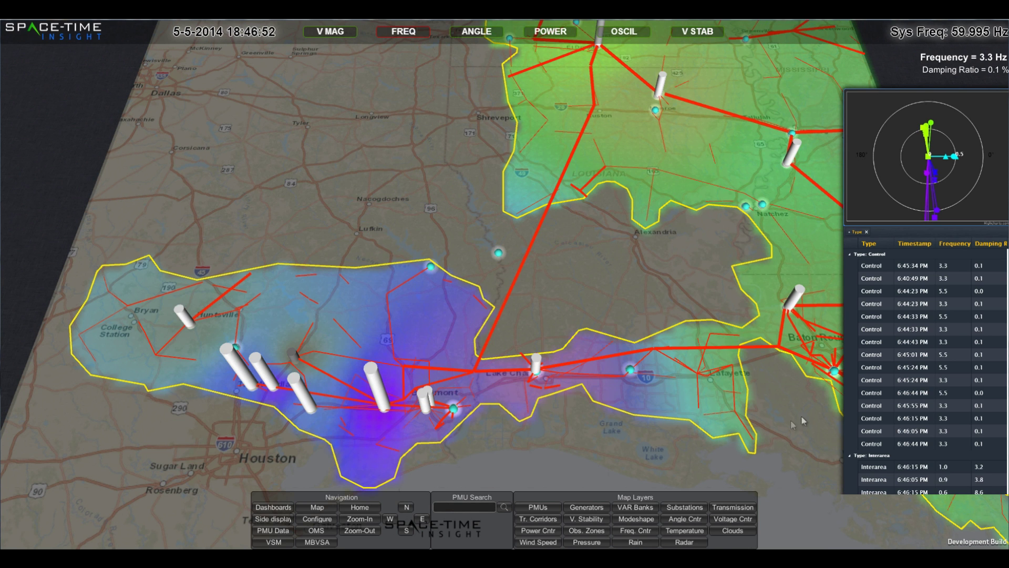
# View the 5.5 Hz and 6:45:01 PM oscillation modes, then turn Modeshape off
pyautogui.click(951, 290)
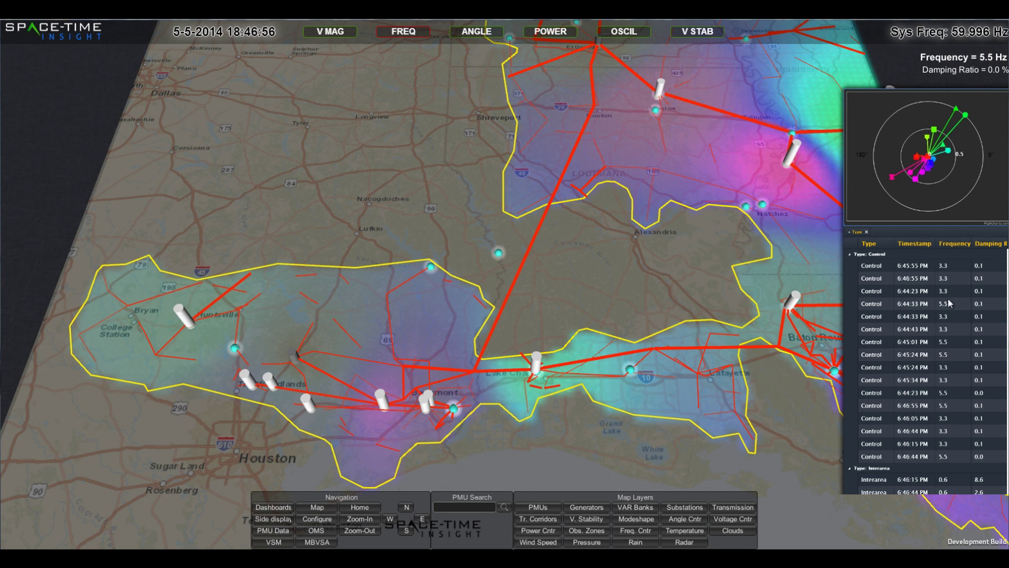
pyautogui.click(948, 342)
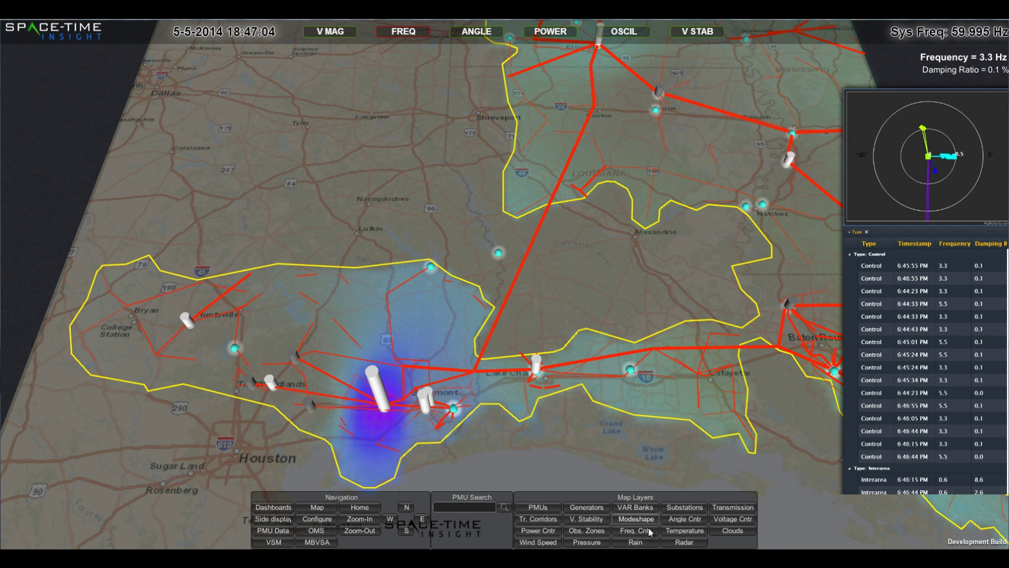
pyautogui.click(636, 519)
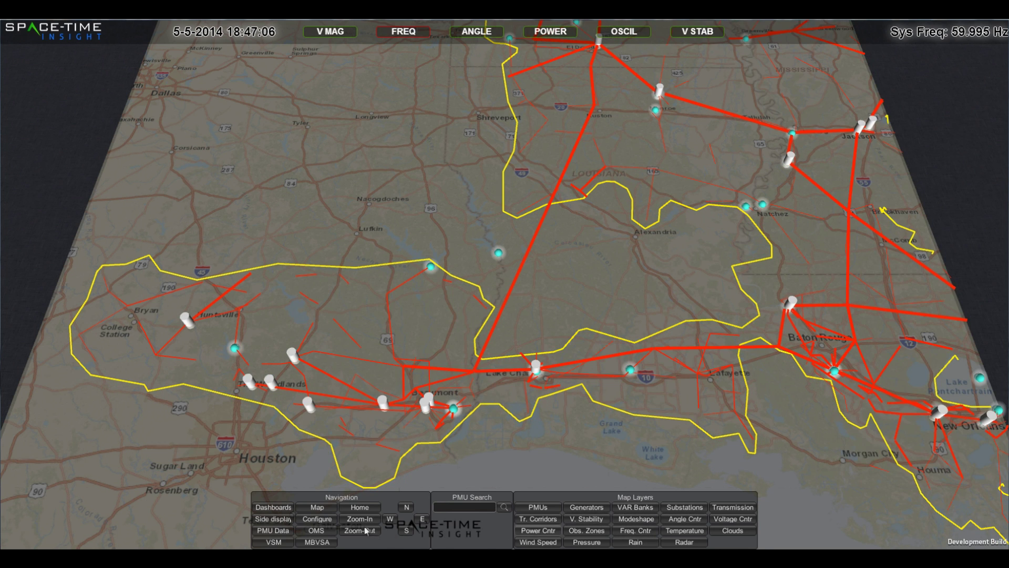
# Show the side panel of live charts, zoom out to the whole grid region, and hide transmission lines
pyautogui.click(280, 518)
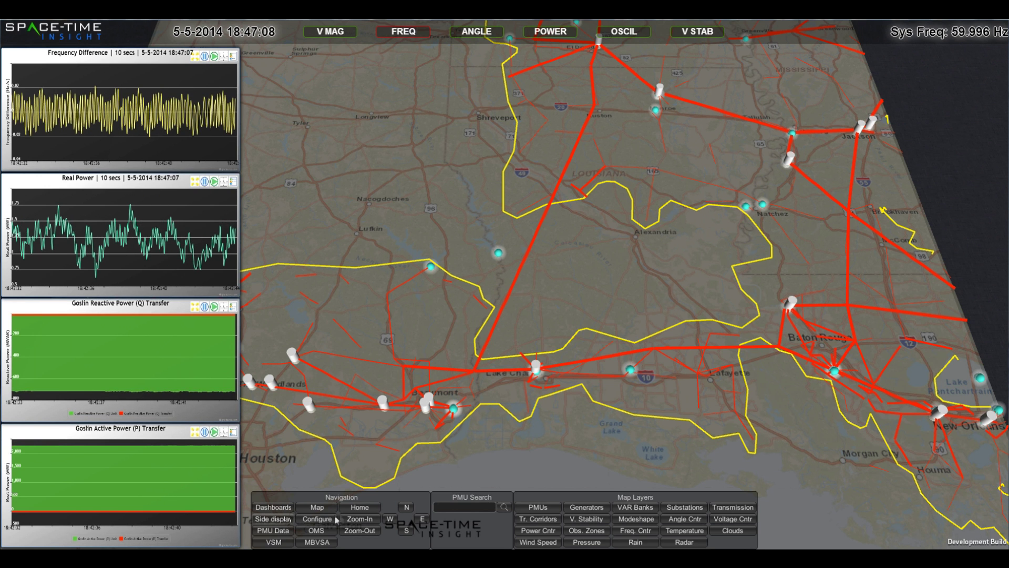
pyautogui.click(364, 531)
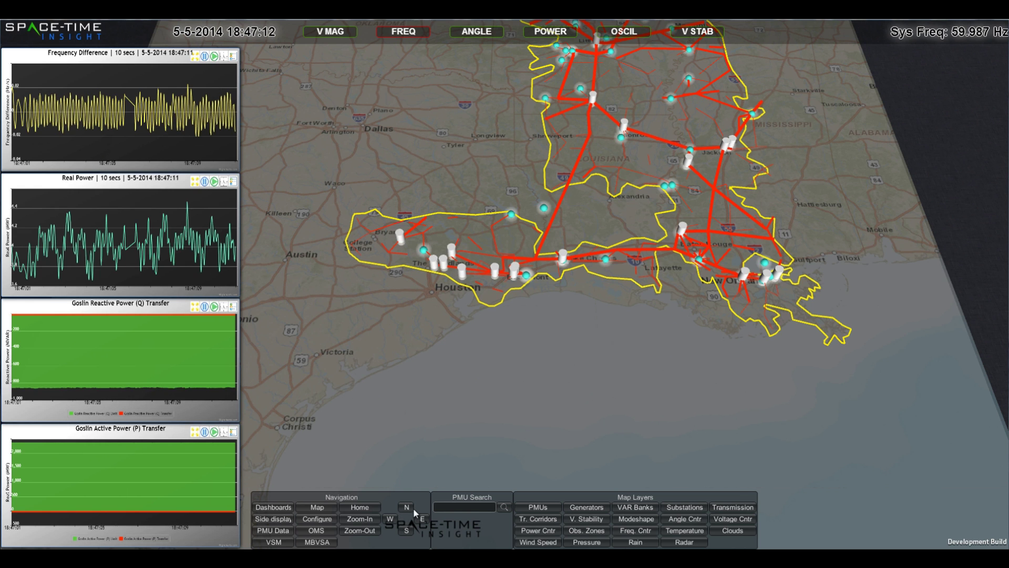
pyautogui.click(744, 507)
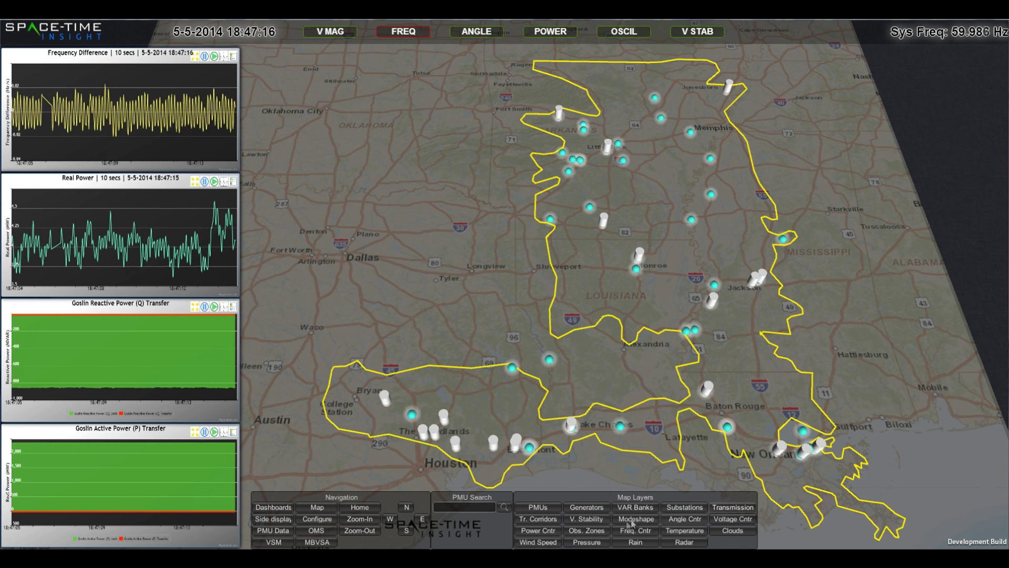